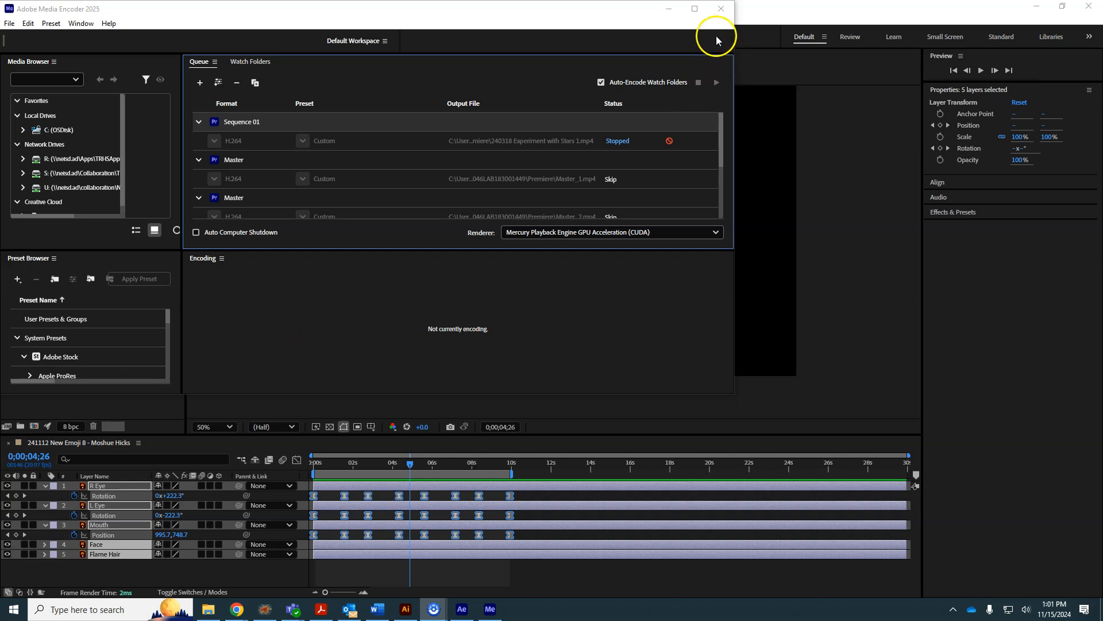
Maximize the Media Encoder window and open the export settings of the queued New Emoji 8 composition
left_click(695, 8)
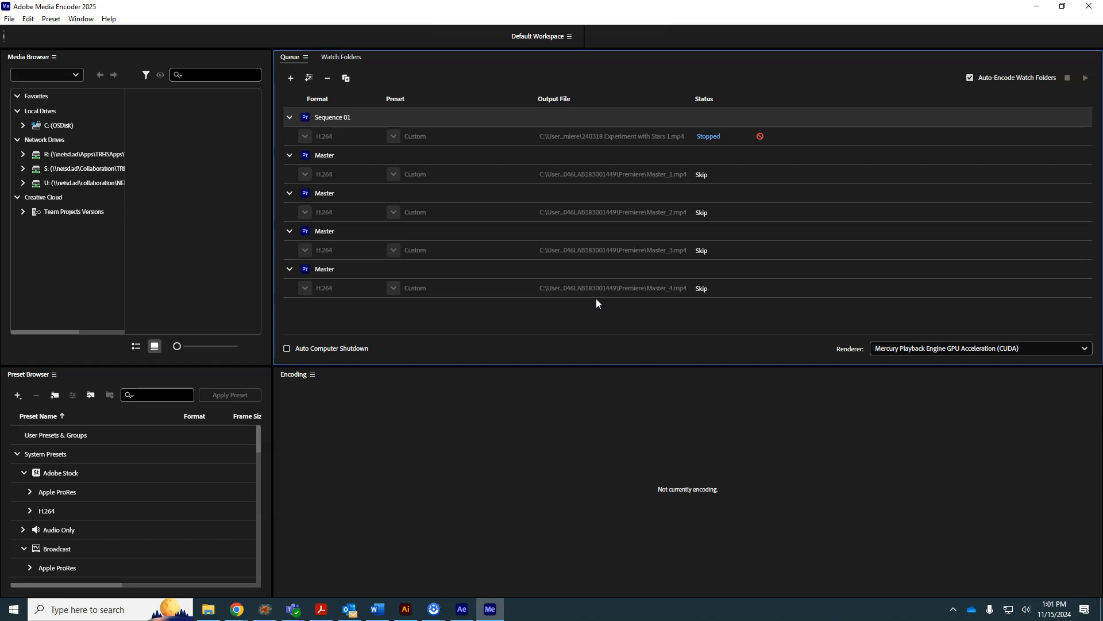
right_click(420, 276)
left_click(378, 309)
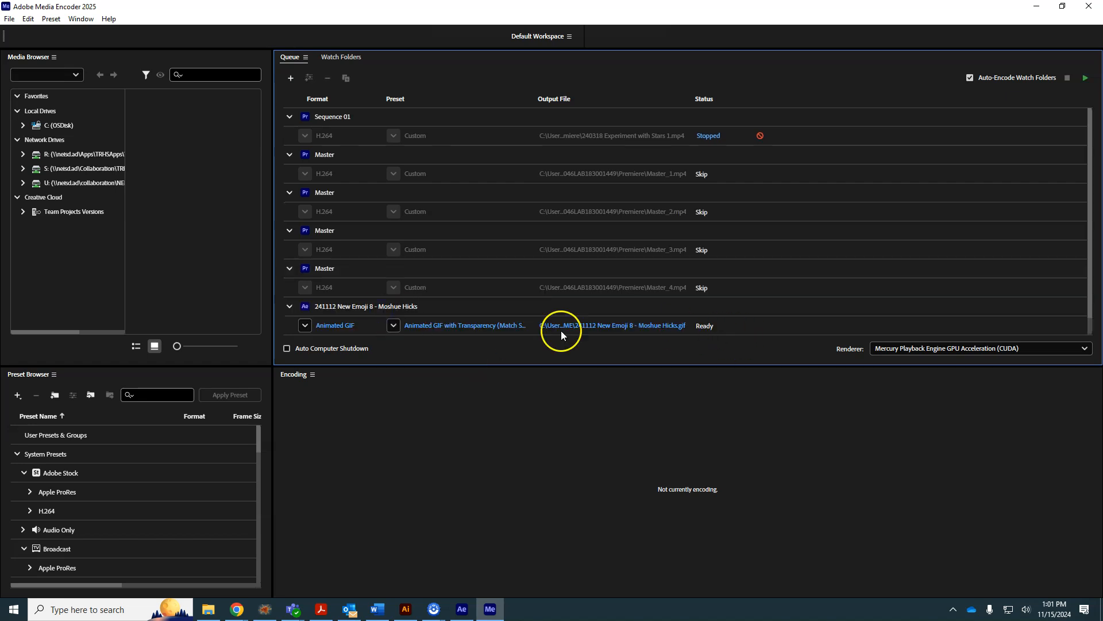
scroll(753, 287, "down", 2)
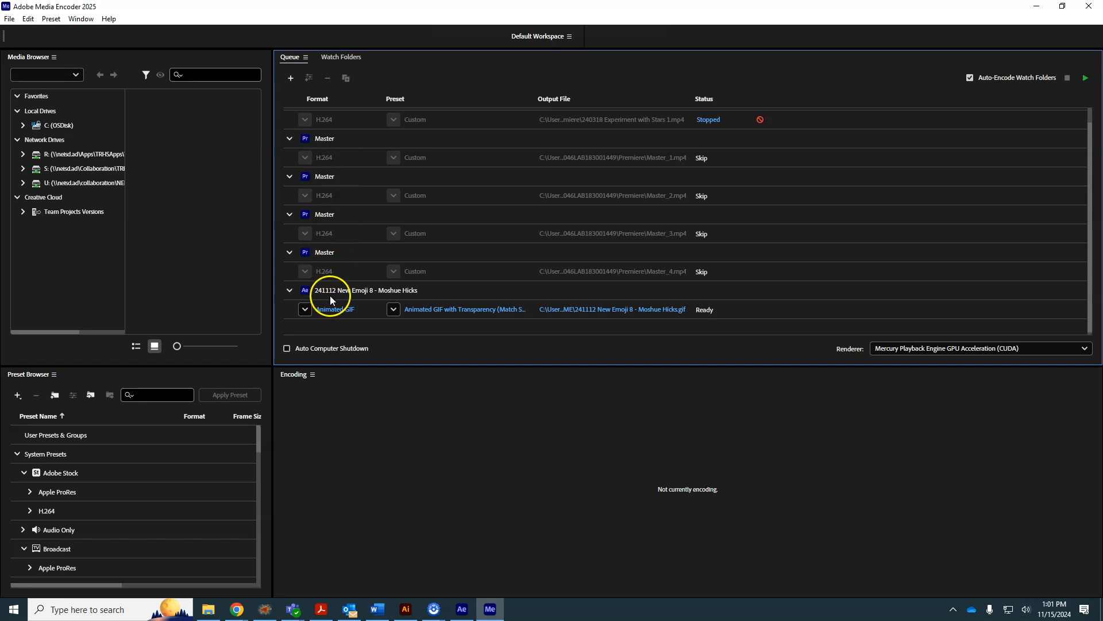
left_click(334, 314)
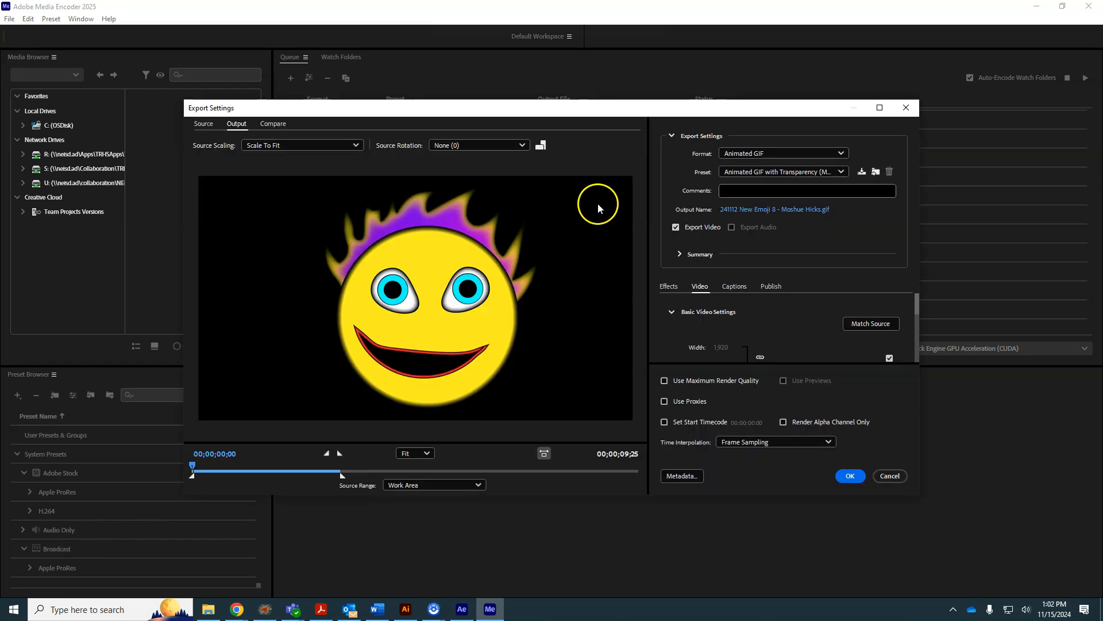
Switch the export format to H.264 and back to Animated GIF
left_click(753, 152)
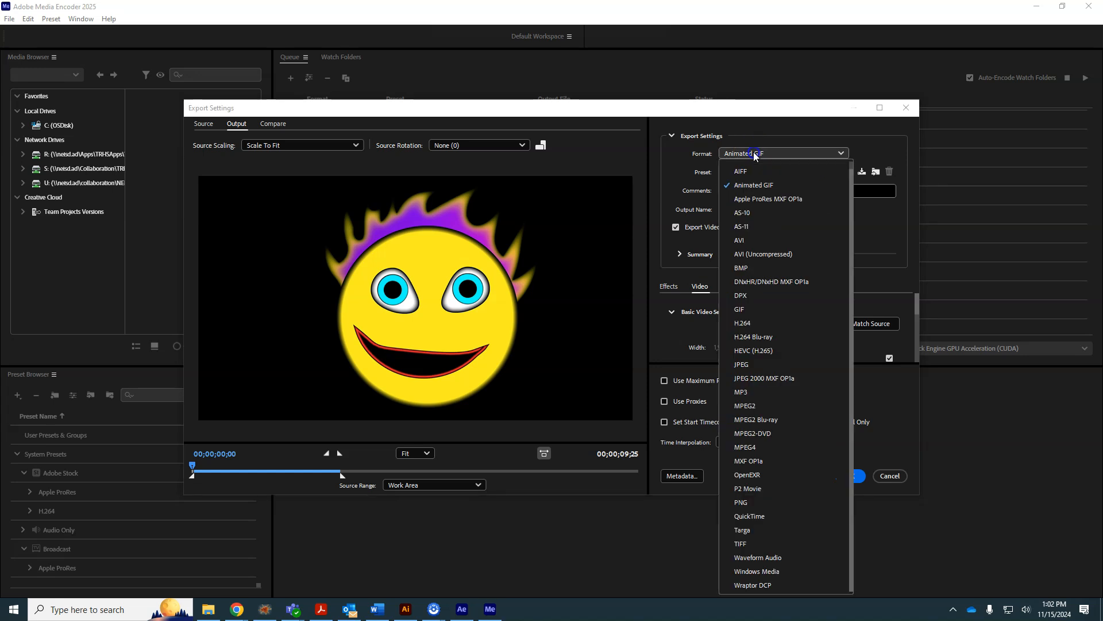
left_click(753, 323)
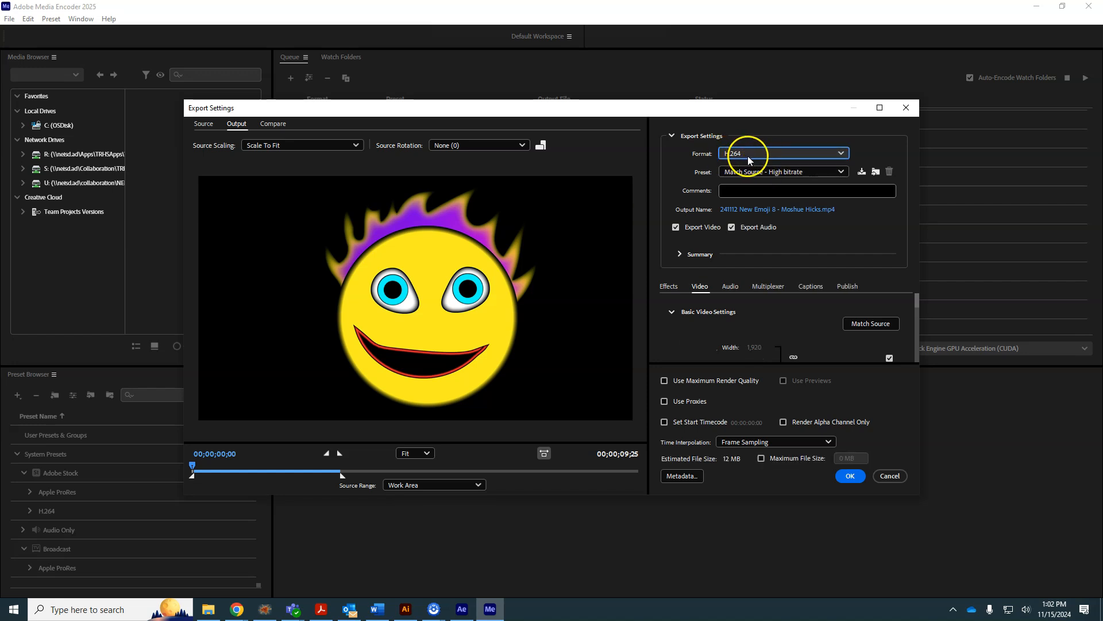
left_click(747, 156)
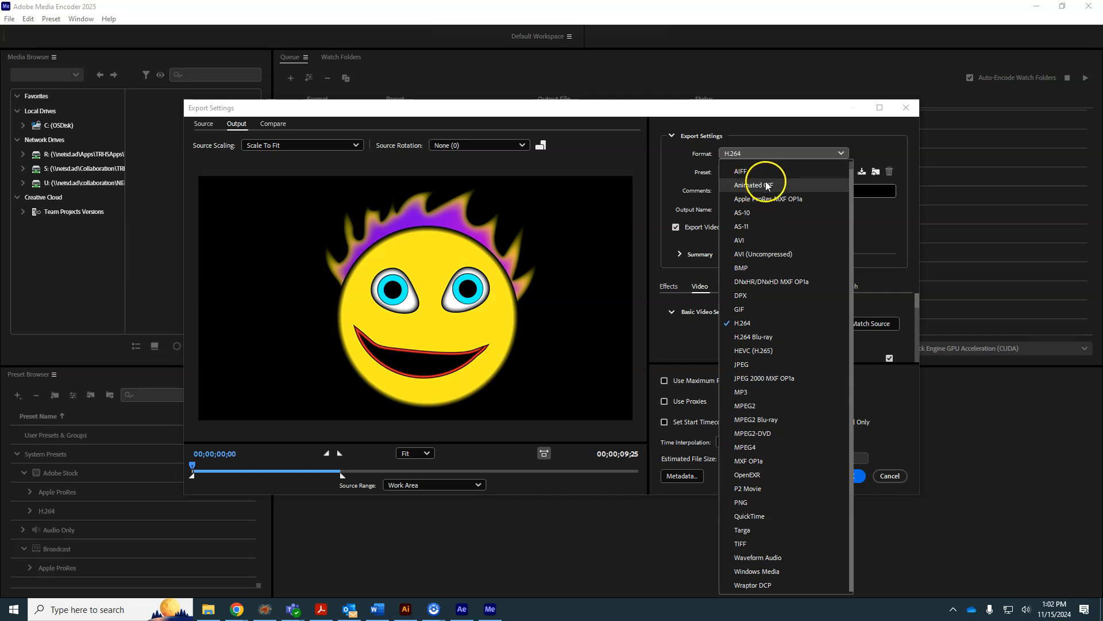
scroll(764, 185, "up", 1)
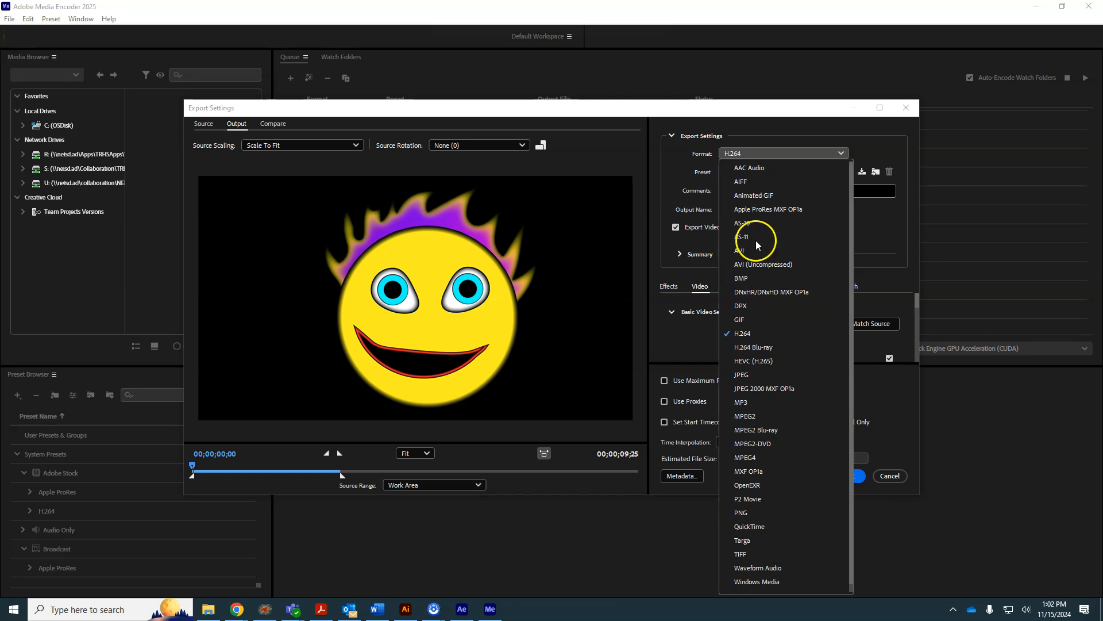
left_click(754, 195)
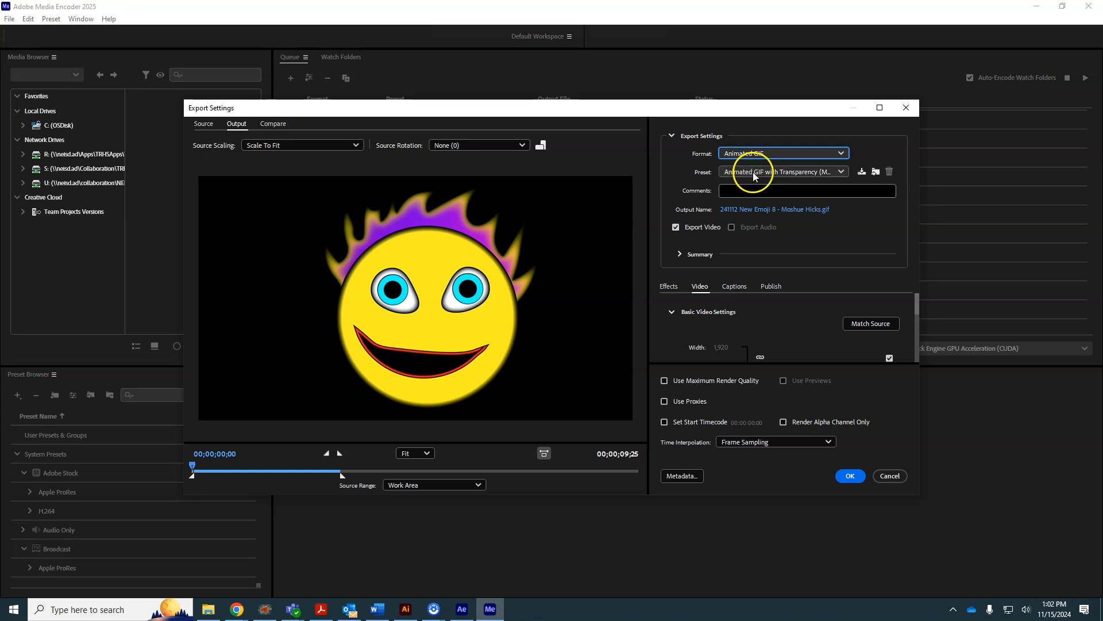
Choose the Animated GIF with Transparency (Match Source) preset, unlink the frame size from the source and set the width to 400
left_click(831, 171)
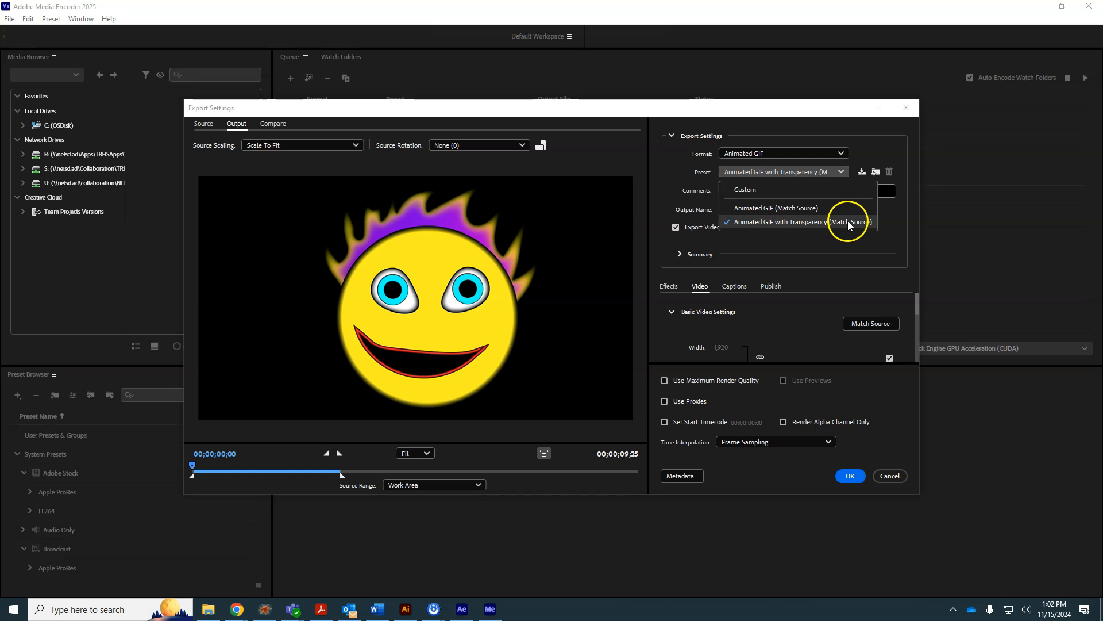
left_click(798, 221)
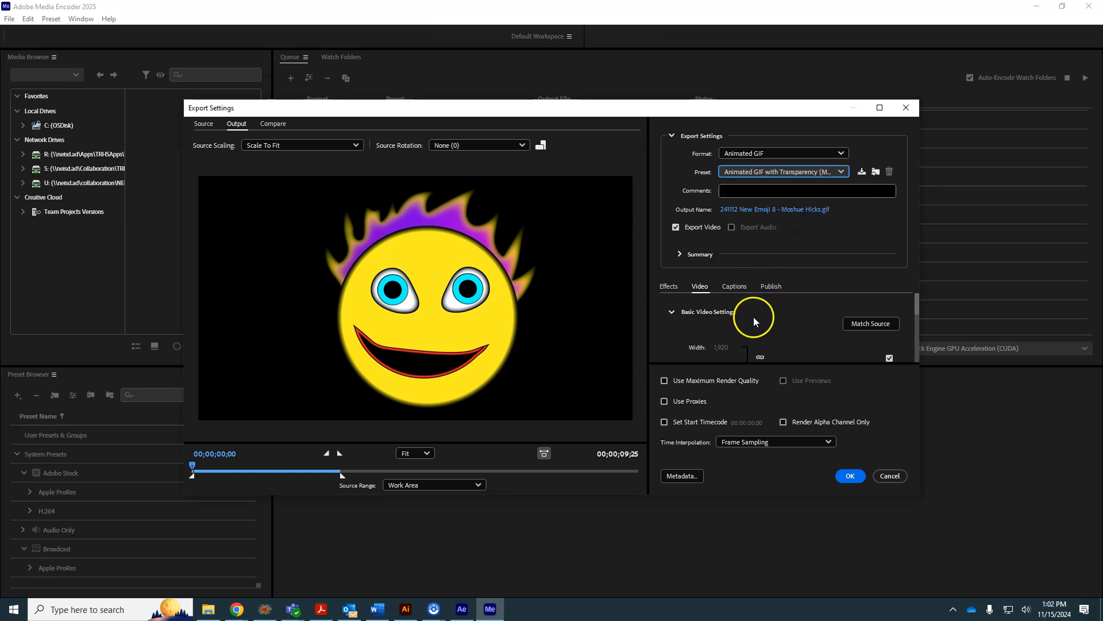
scroll(781, 329, "down", 2)
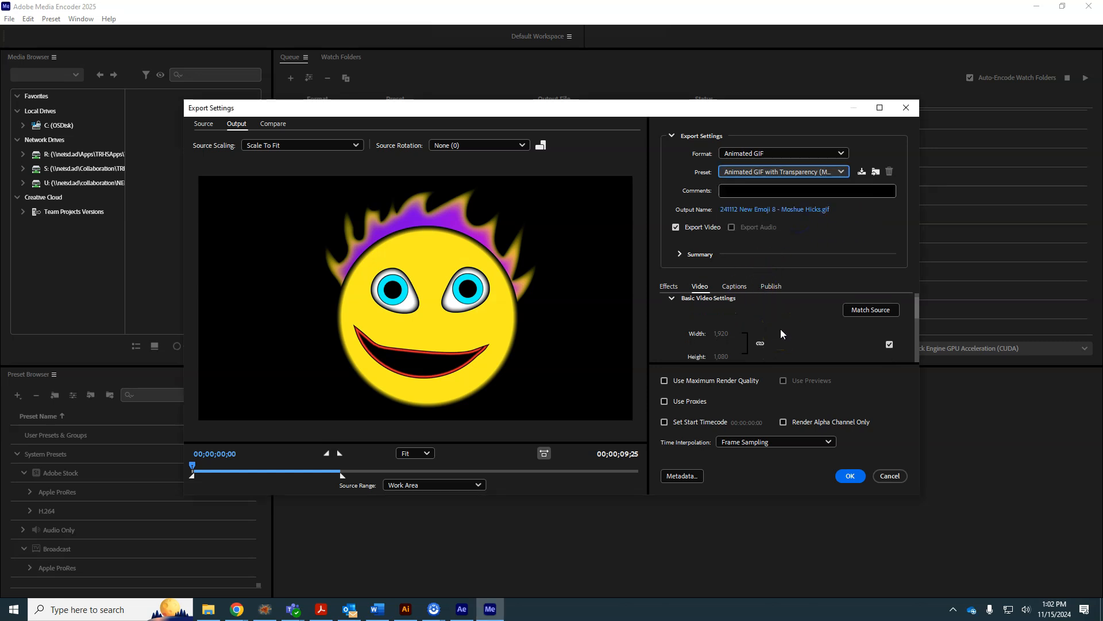
left_click(729, 334)
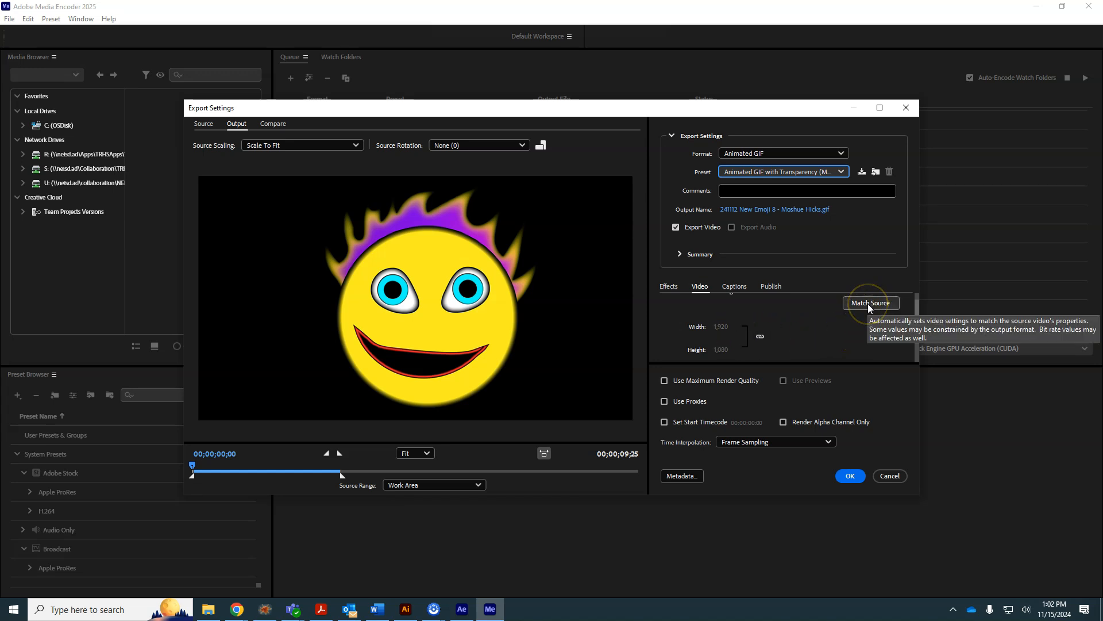
left_click(890, 338)
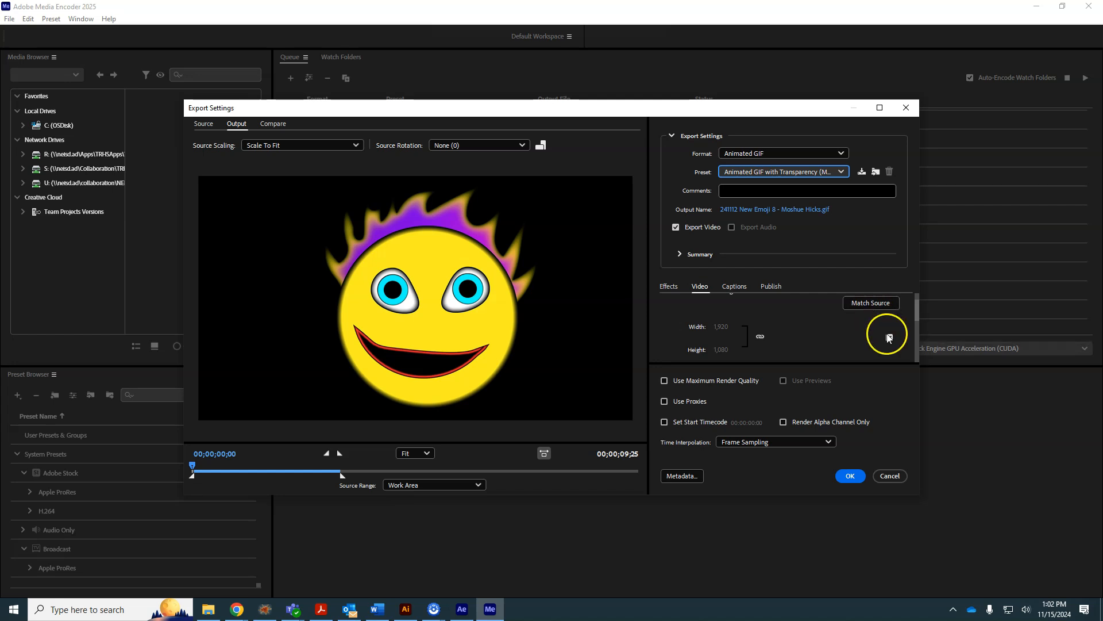
left_click(695, 343)
left_click(722, 327)
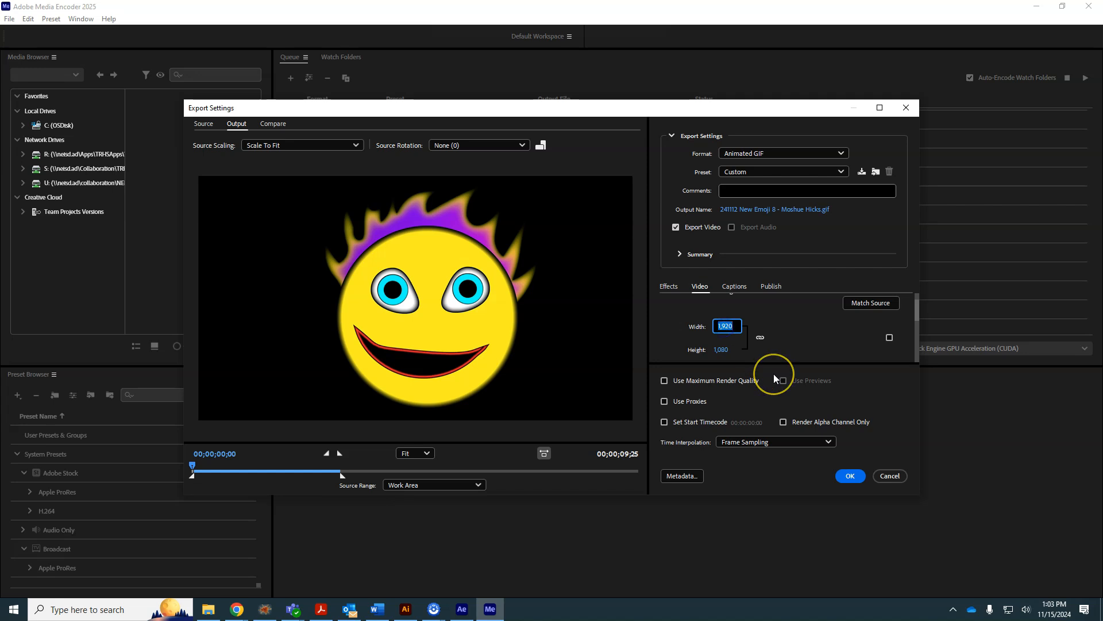
type("400")
left_click(778, 329)
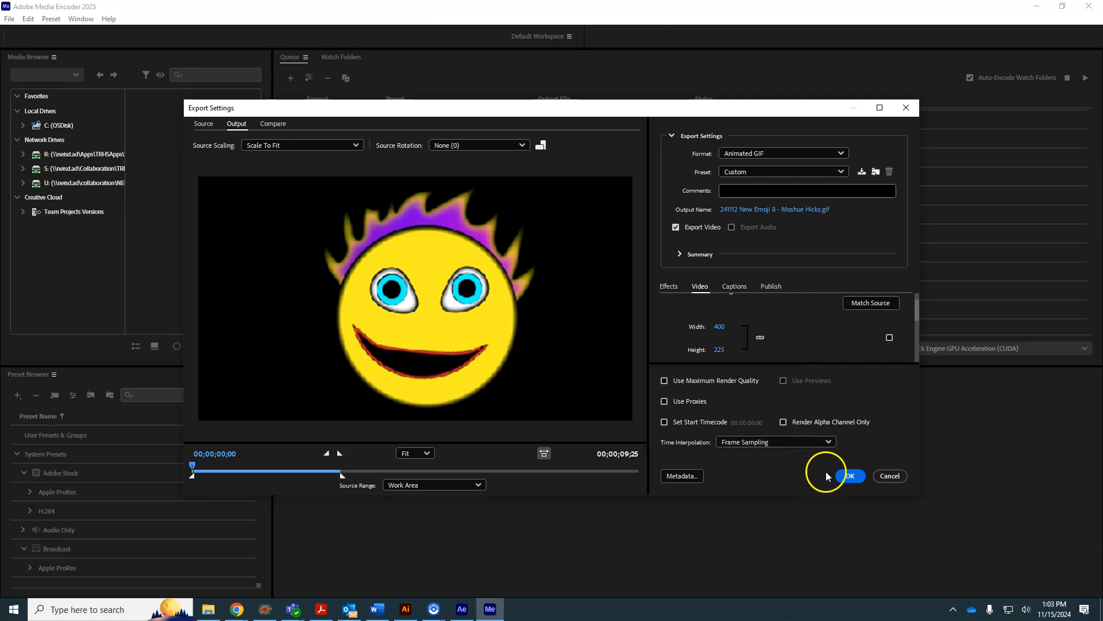
Save the output in the After Effects Projects folder with "Animation GIF" added after "New Emoji 8" in its name, and accept the export settings
left_click(766, 210)
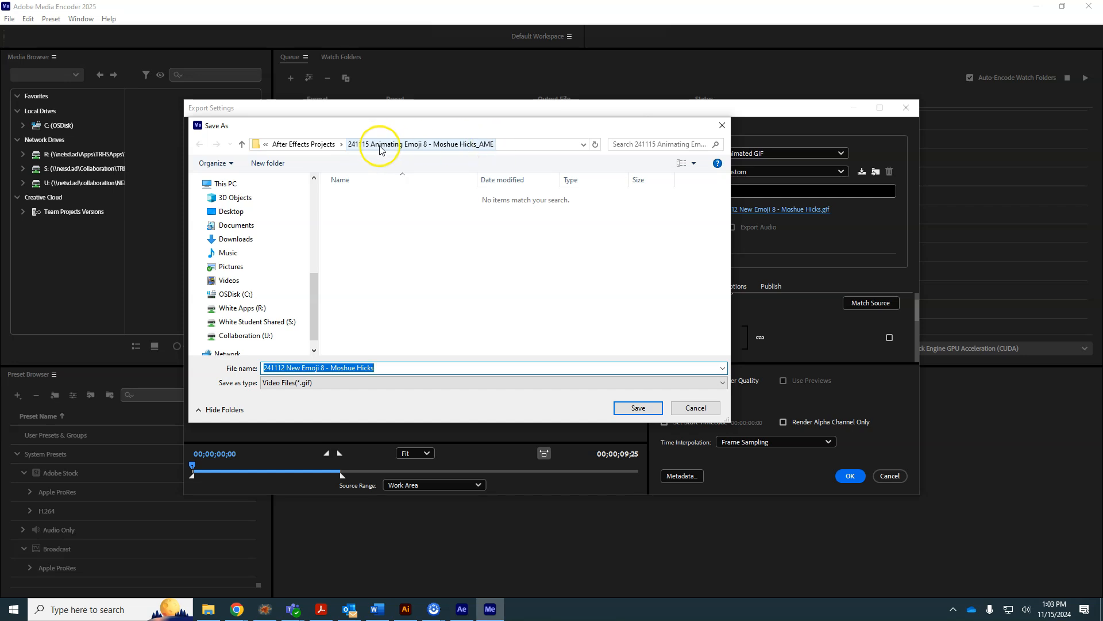
left_click(304, 145)
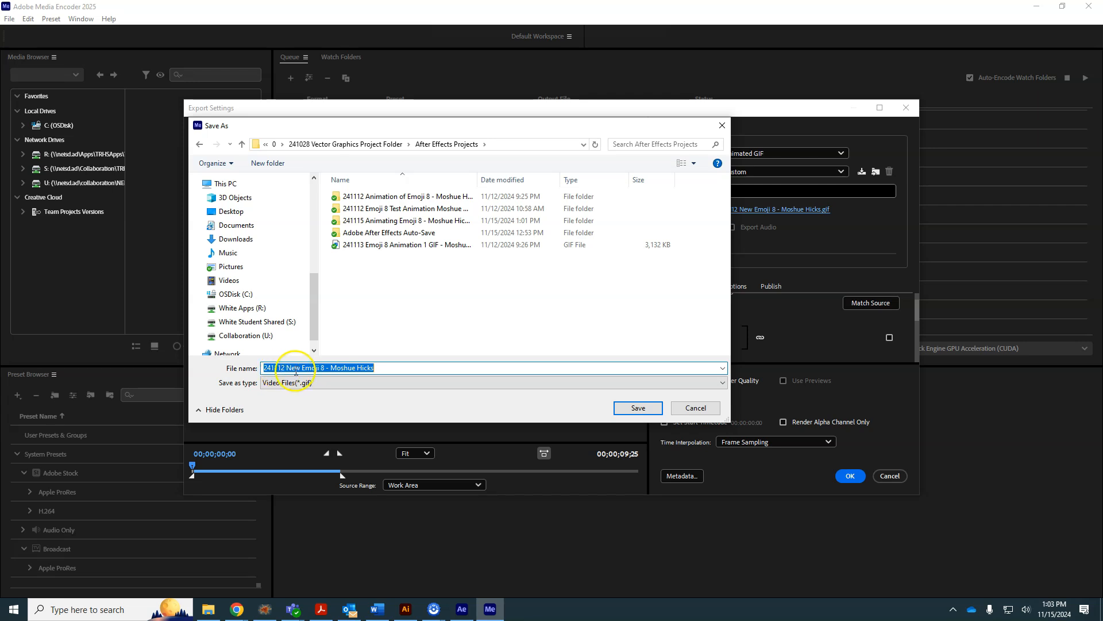
left_click(326, 368)
type("Animation")
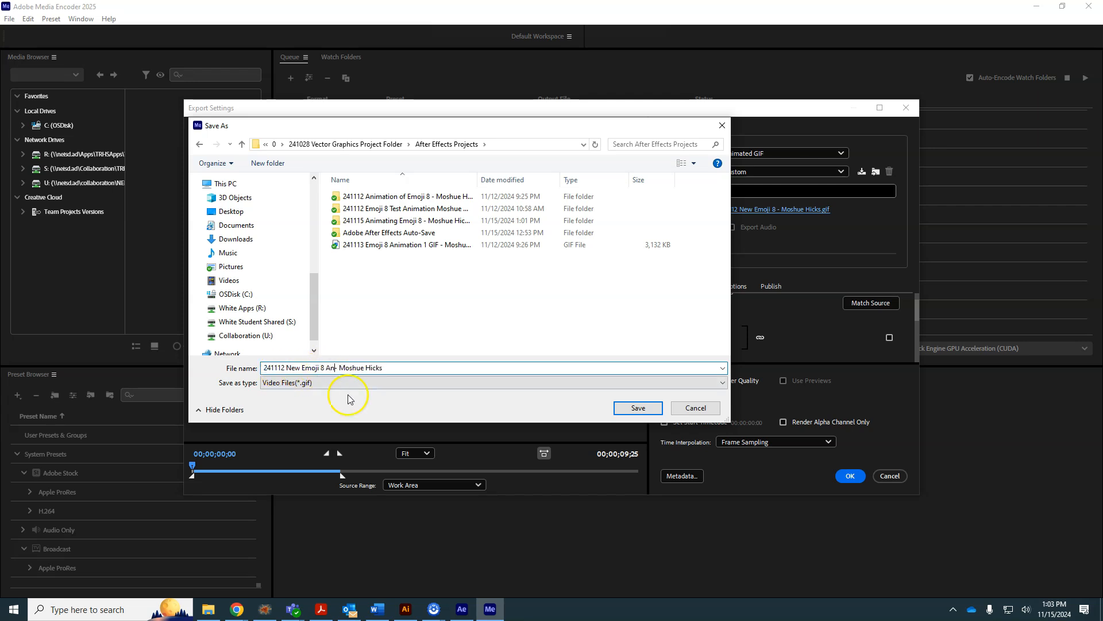
type(" GIF")
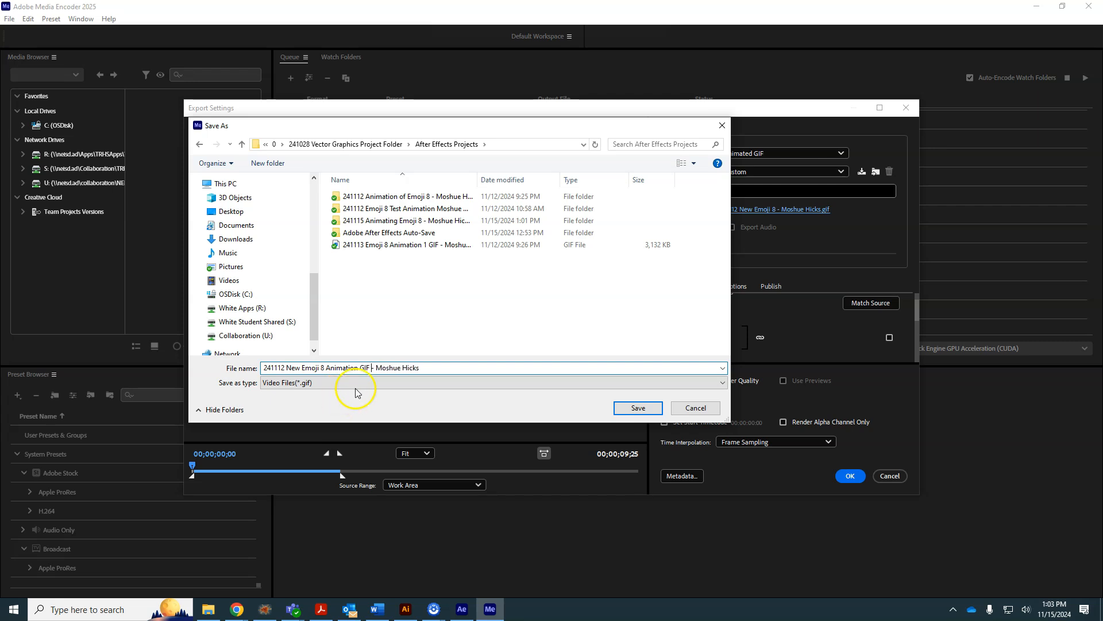
left_click(628, 404)
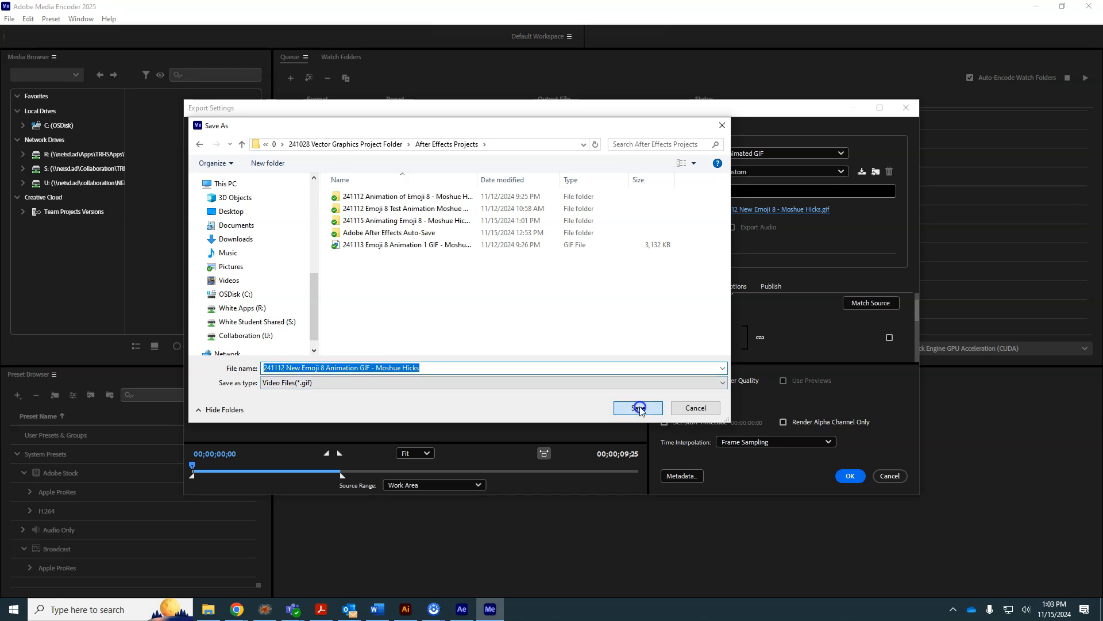
left_click(851, 476)
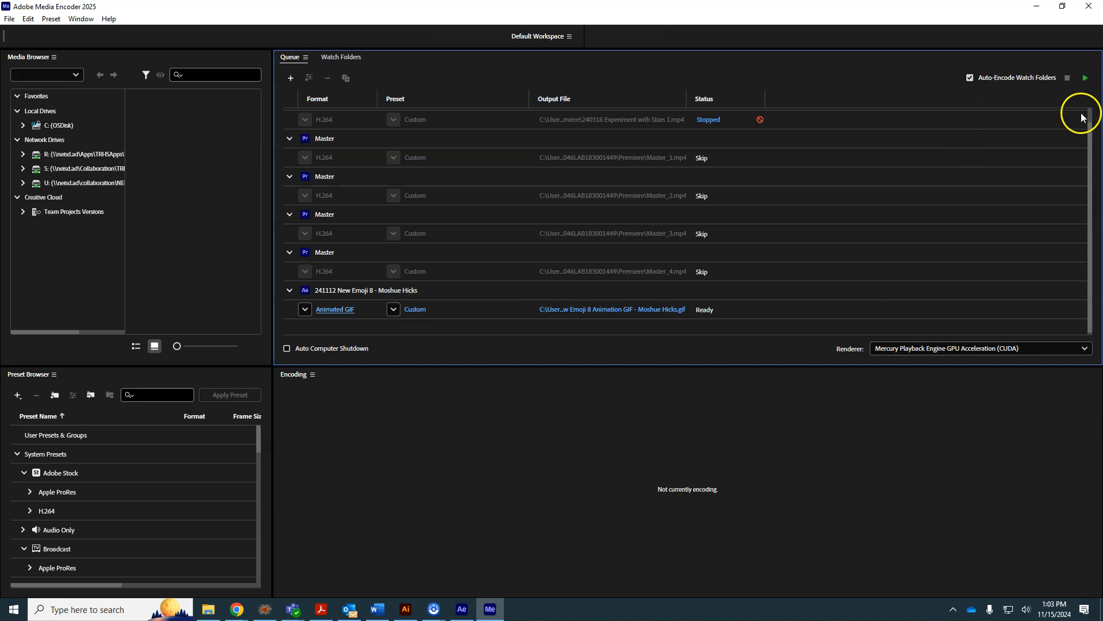
Encode the queue and open the exported New Emoji 8 Animation GIF from the After Effects Projects folder in File Explorer
left_click(1086, 79)
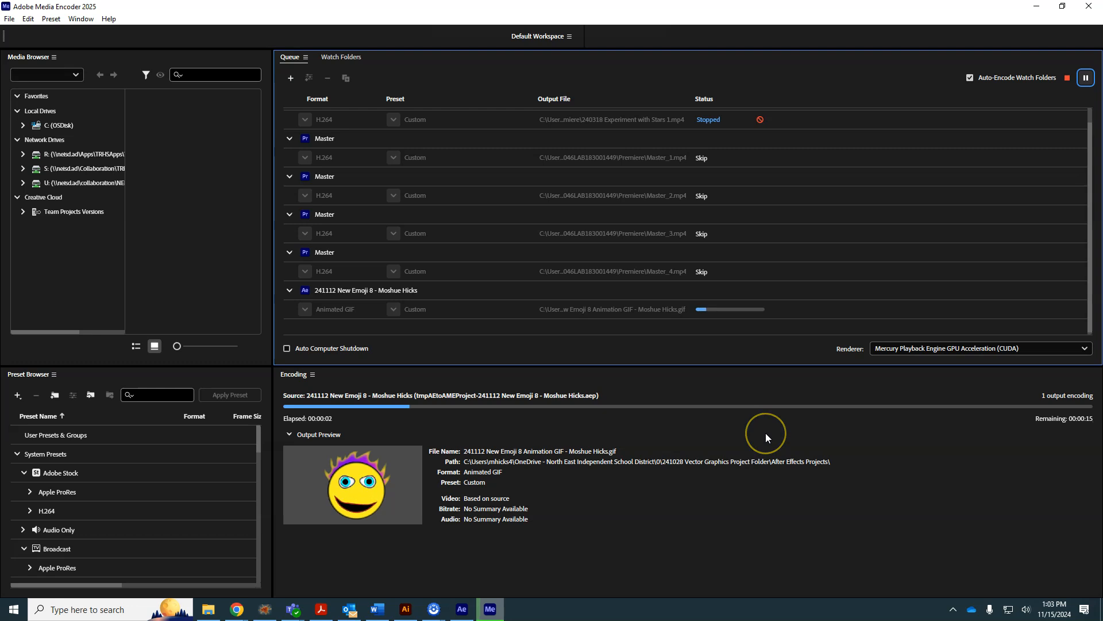
left_click(208, 609)
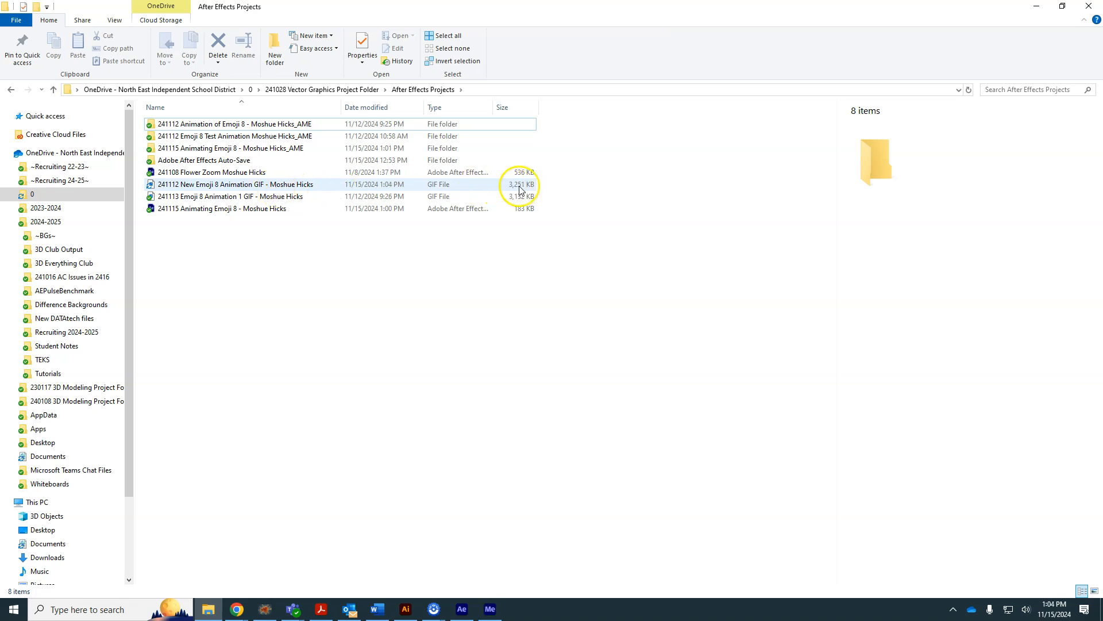
left_click(244, 188)
double_click(245, 189)
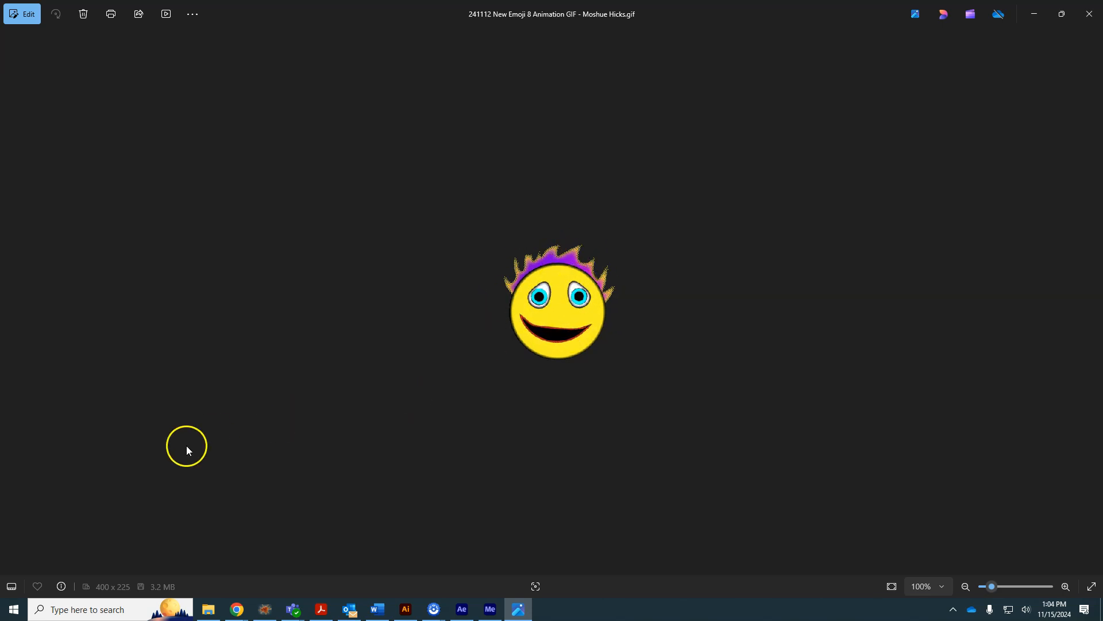
Switch back to Media Encoder and reset the status of the New Emoji 8 queue item
left_click(490, 609)
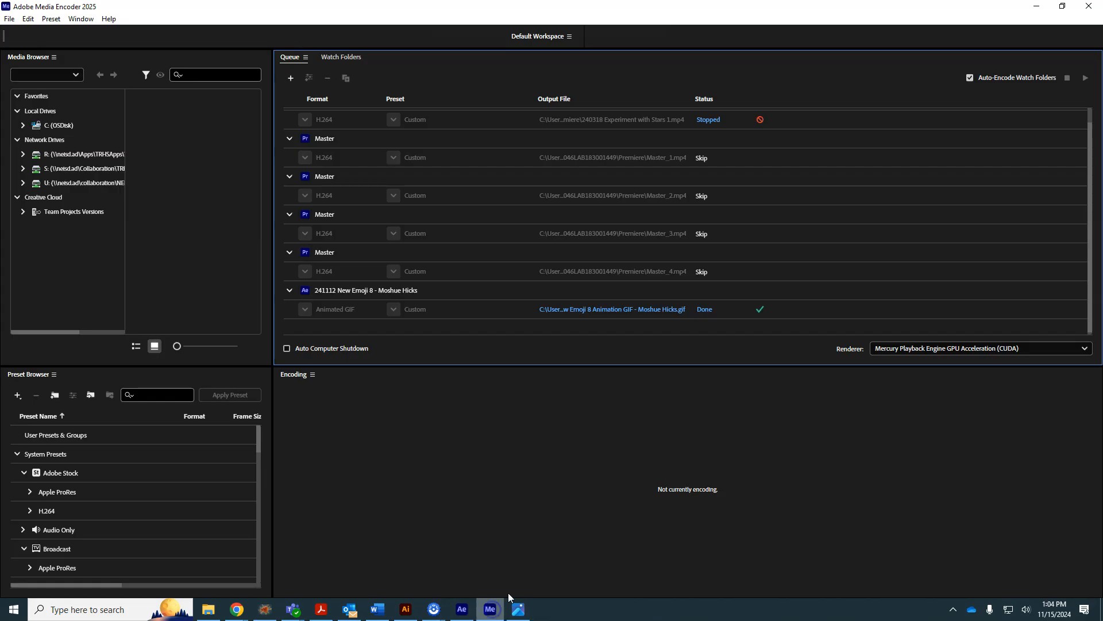
right_click(512, 298)
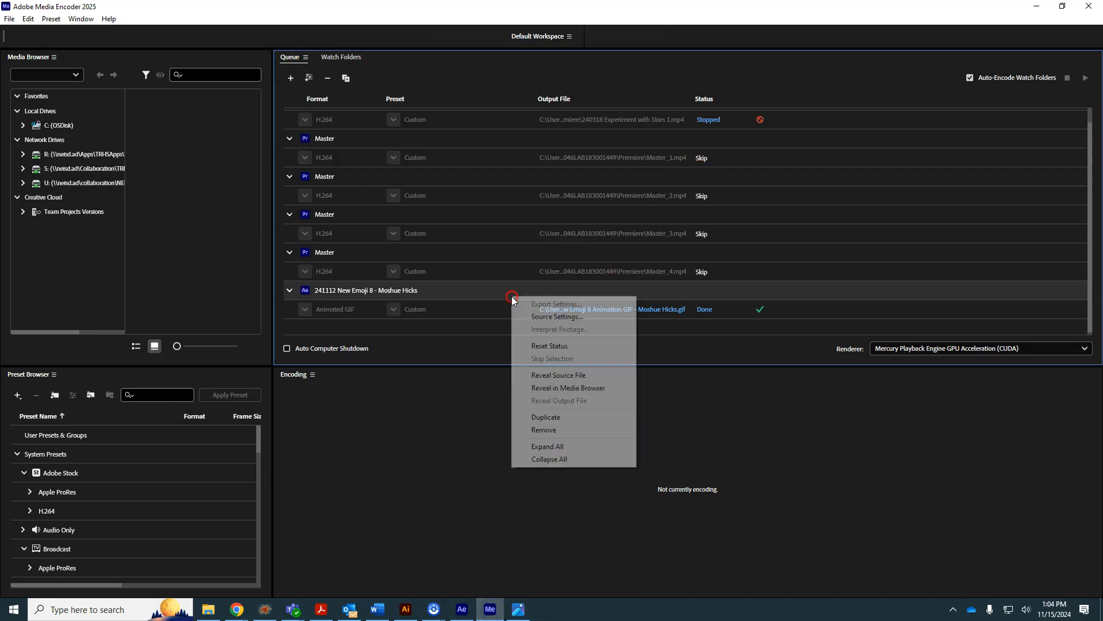
left_click(554, 348)
Set the transparency of the New Emoji 8 GIF export to Hard Edges and accept the settings
left_click(416, 311)
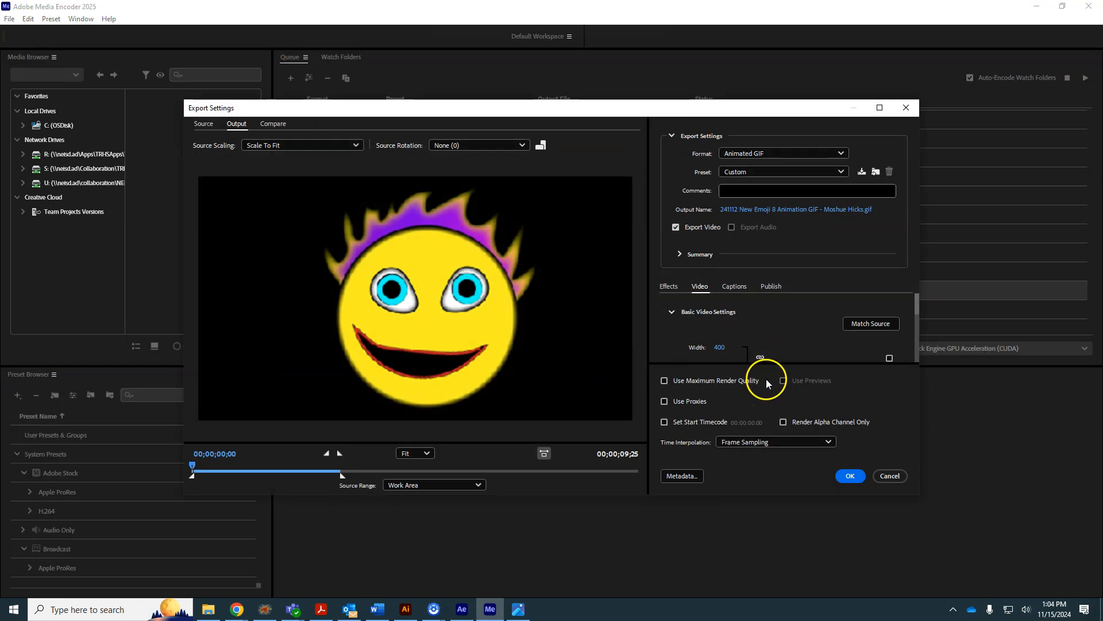
scroll(755, 332, "down", 4)
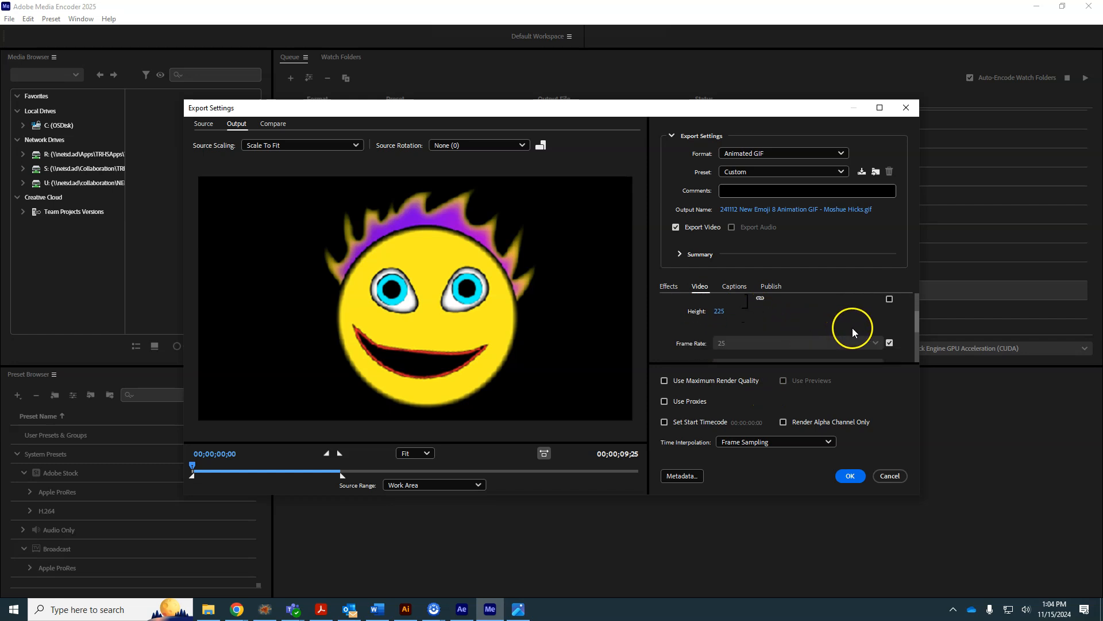
scroll(854, 332, "down", 5)
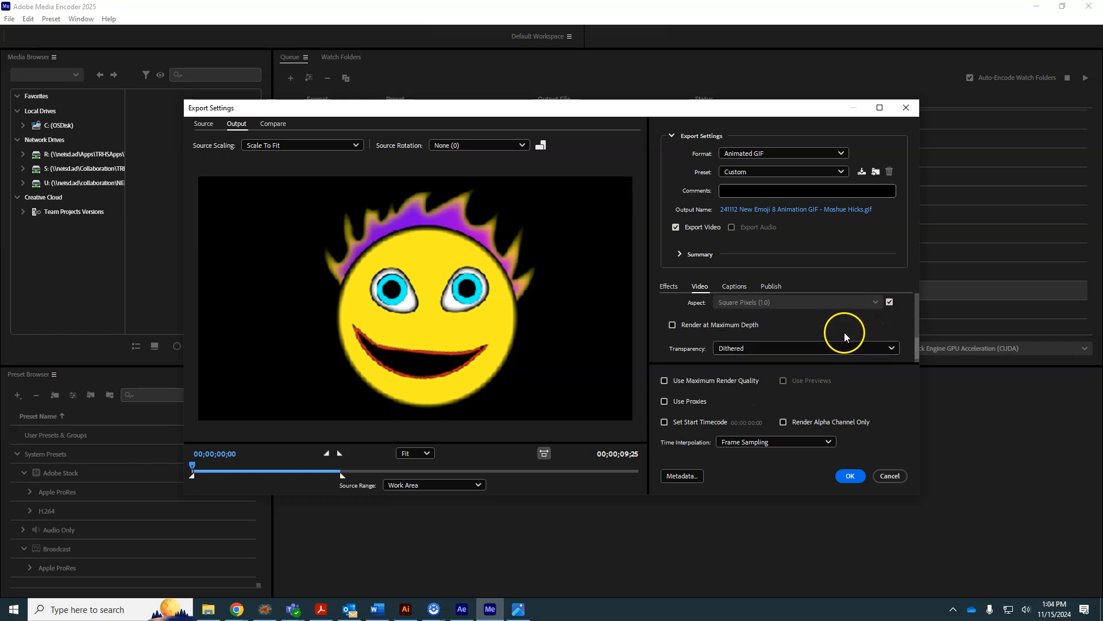
left_click(746, 339)
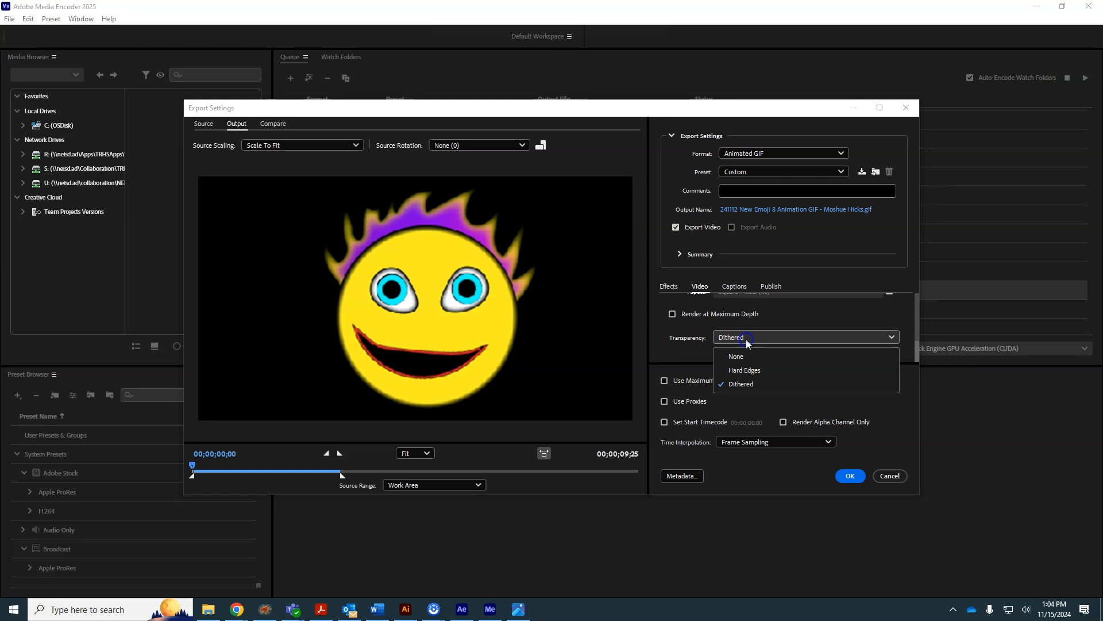
left_click(746, 370)
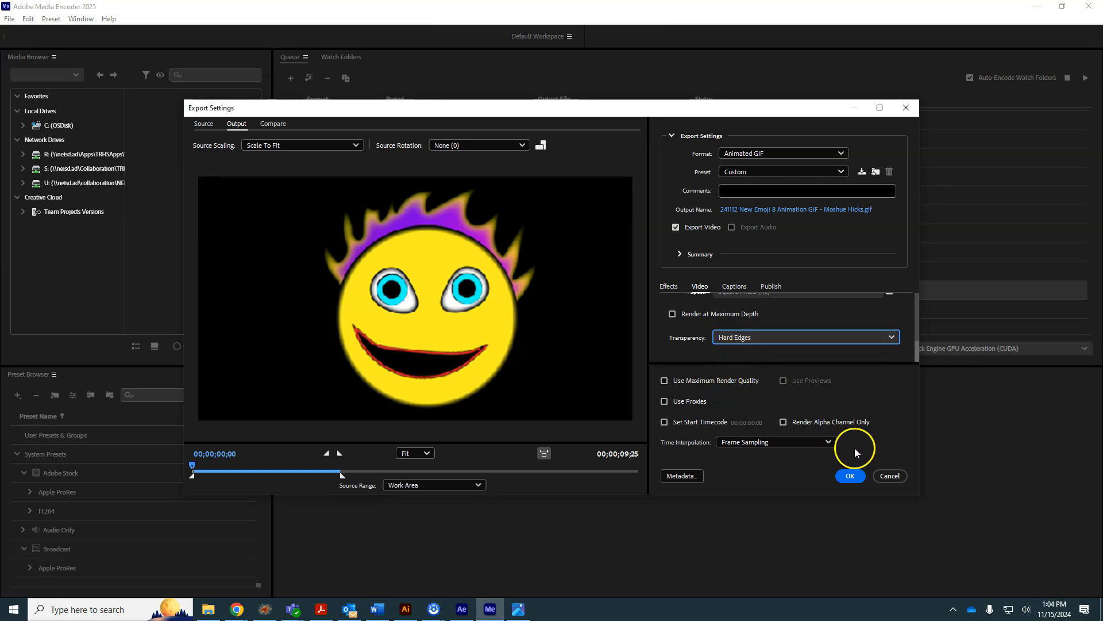
left_click(850, 475)
Insert "Hard edges" before "GIF" in the output file name of the New Emoji 8 export and save it
left_click(641, 311)
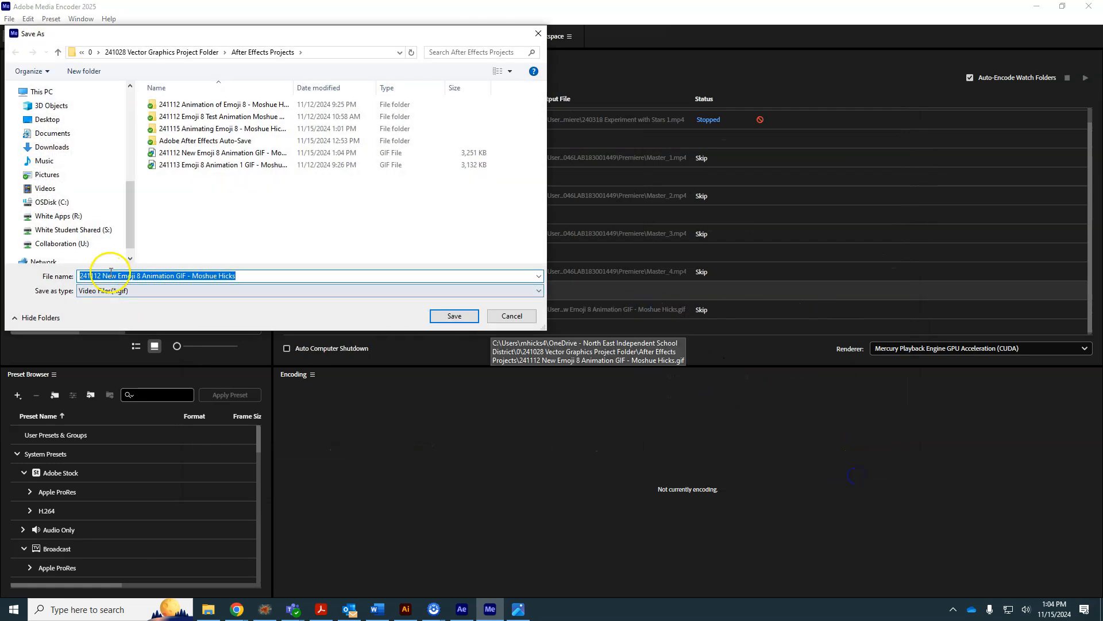
left_click(177, 276)
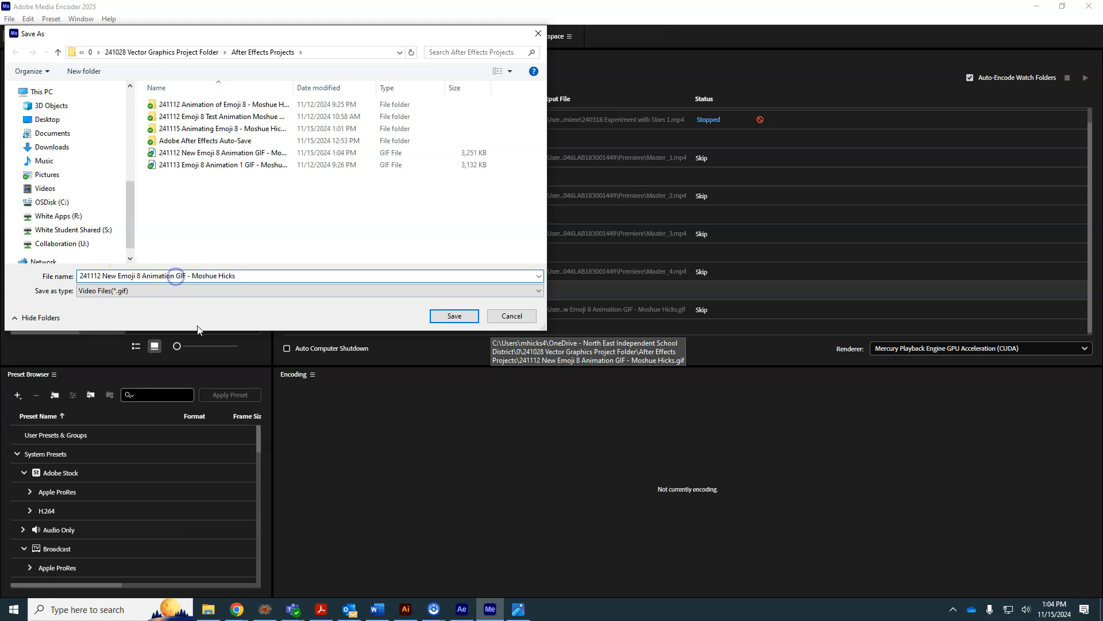
key("Return")
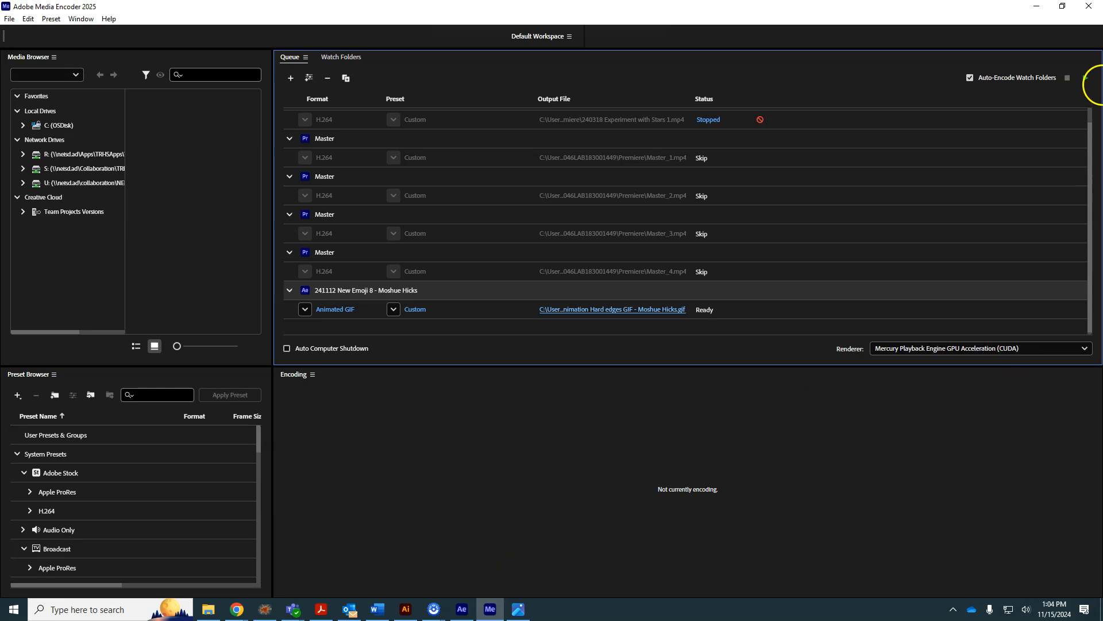
Encode the queued New Emoji 8 hard-edges GIF and open the exported file from the After Effects Projects folder in File Explorer
left_click(1086, 78)
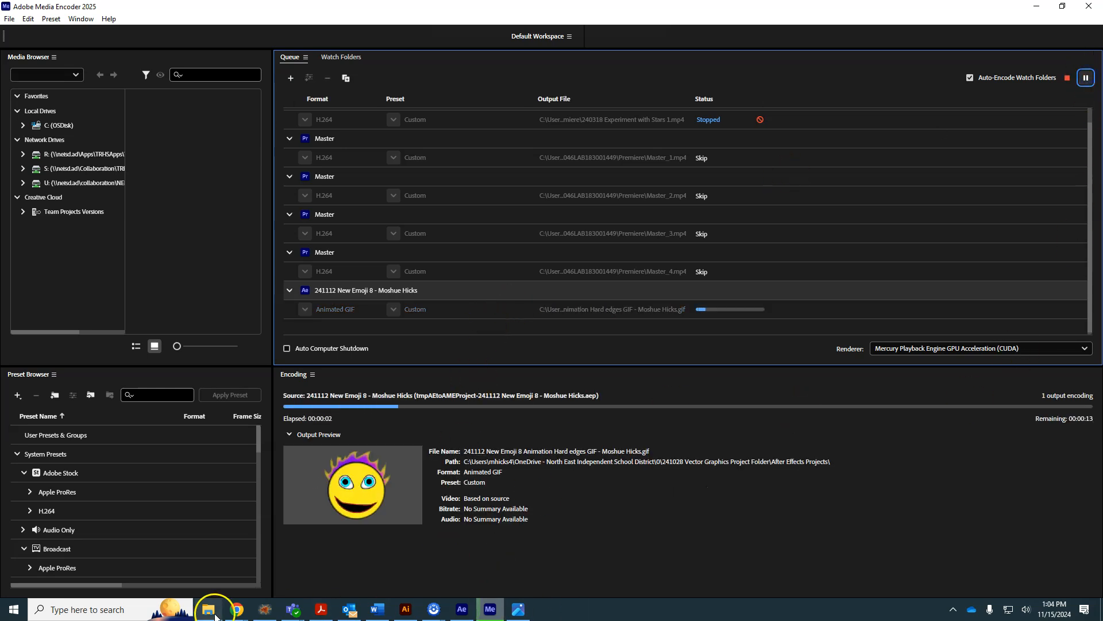
mouse_move(212, 615)
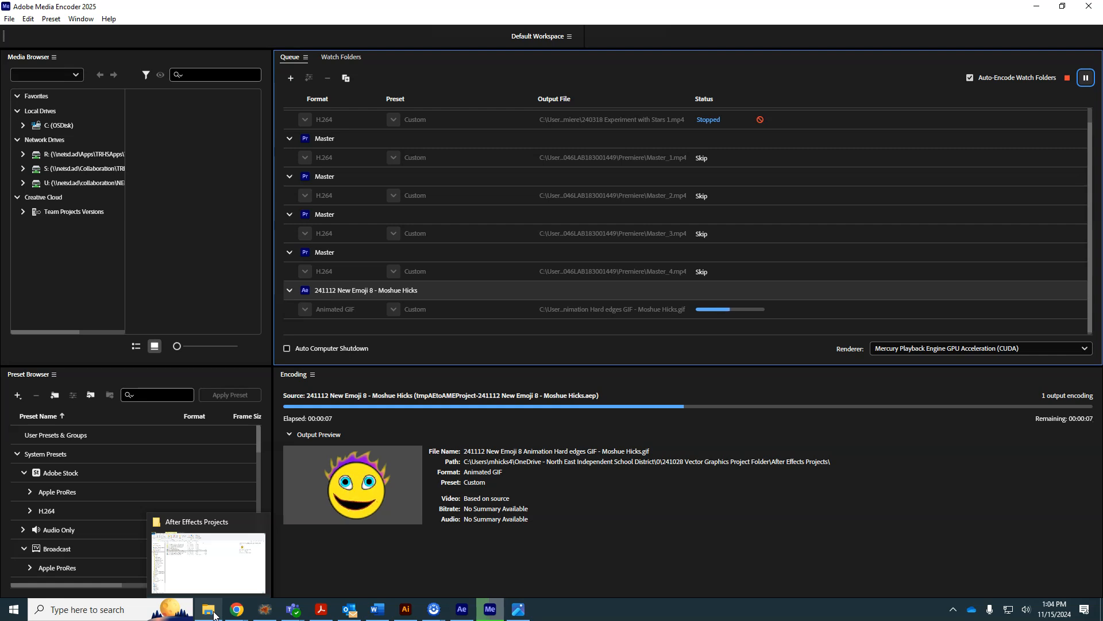
left_click(214, 615)
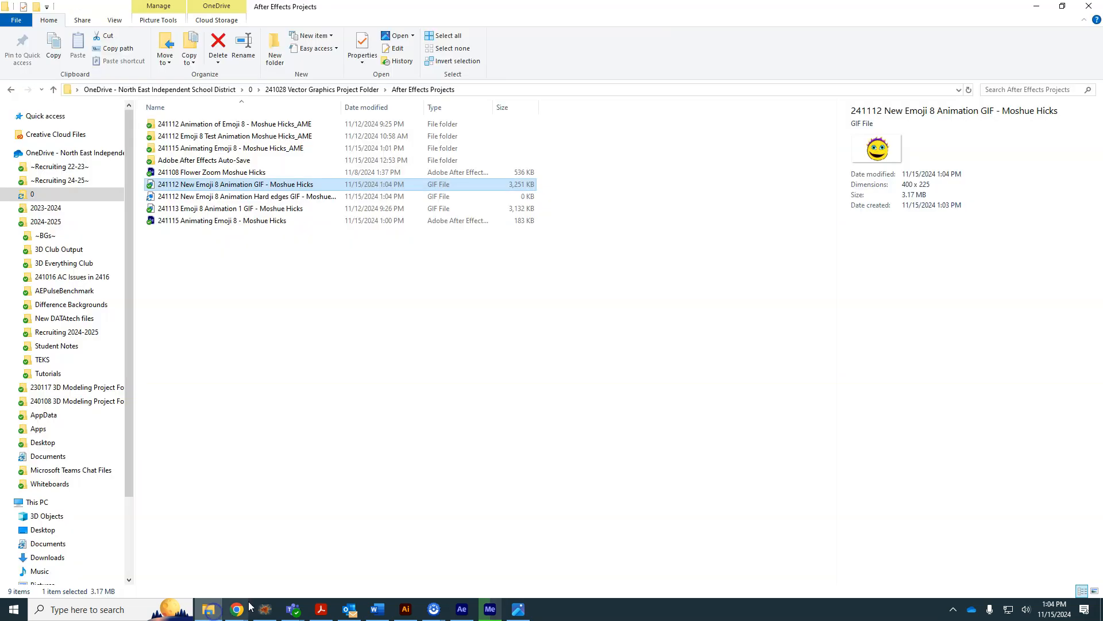
left_click(384, 197)
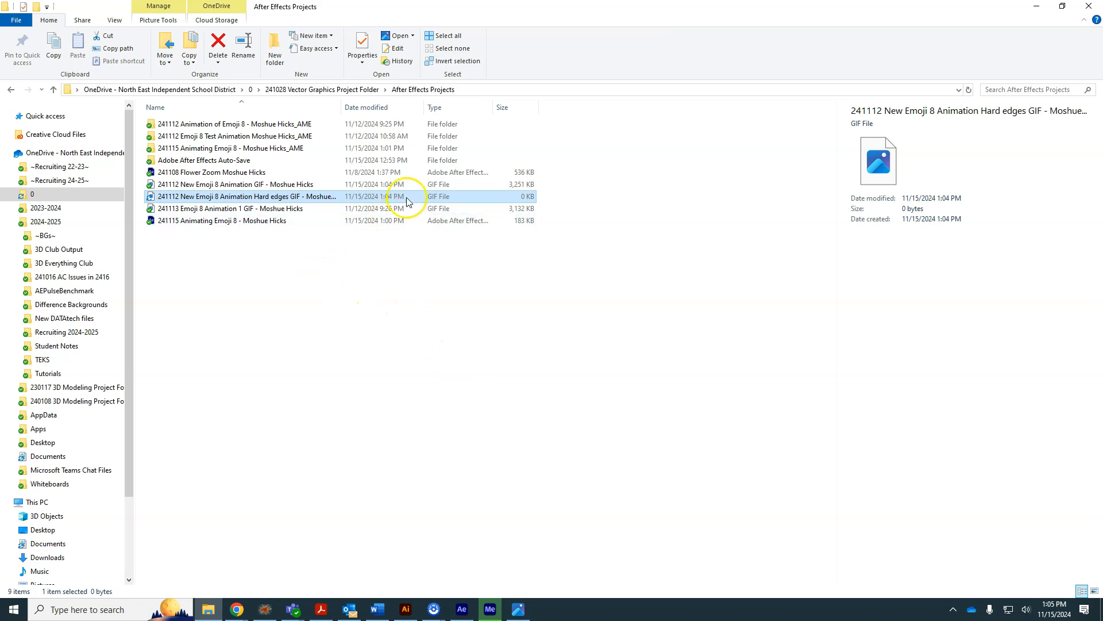
double_click(270, 202)
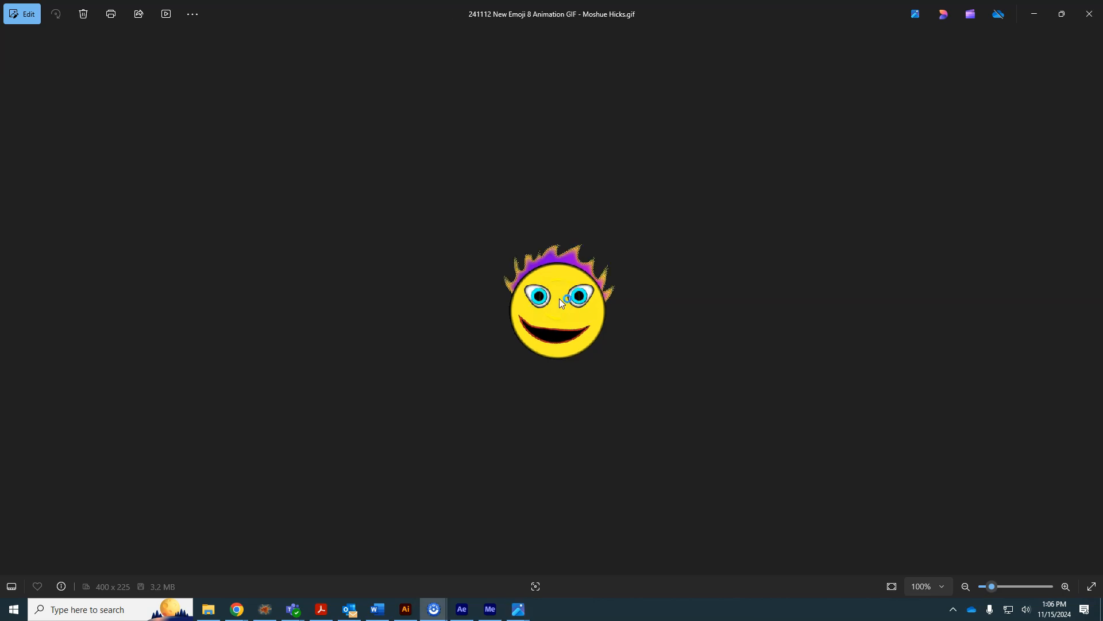
Compare the flame edges of the dithered New Emoji 8 Animation GIF with those of the Hard edges GIF at close range in Photos
scroll(561, 299, "up", 5)
scroll(562, 304, "down", 1)
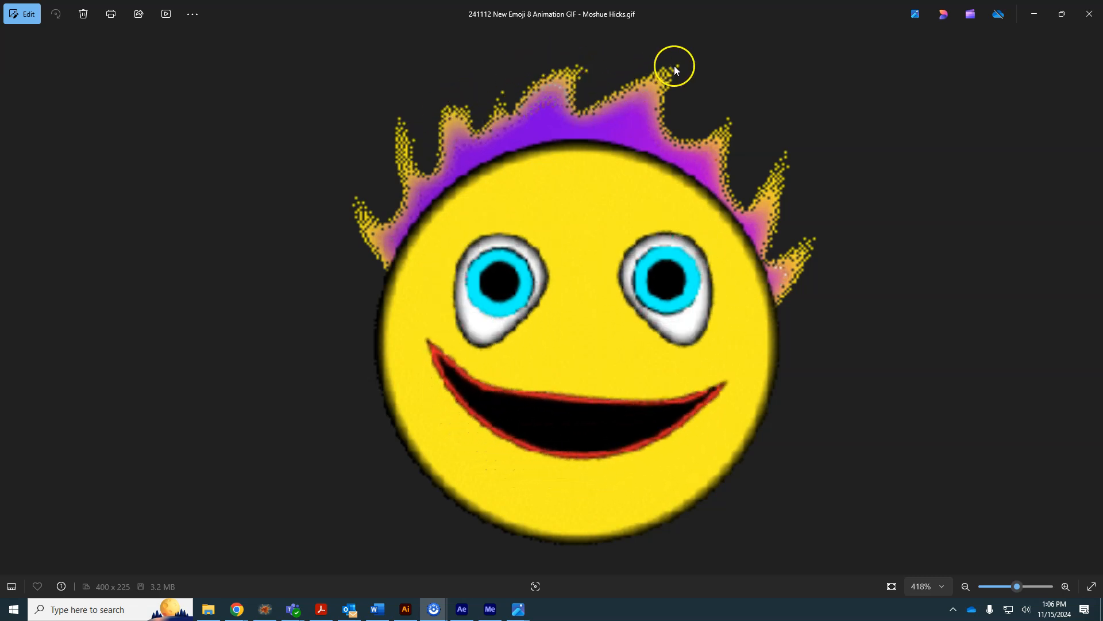
scroll(443, 374, "down", 5)
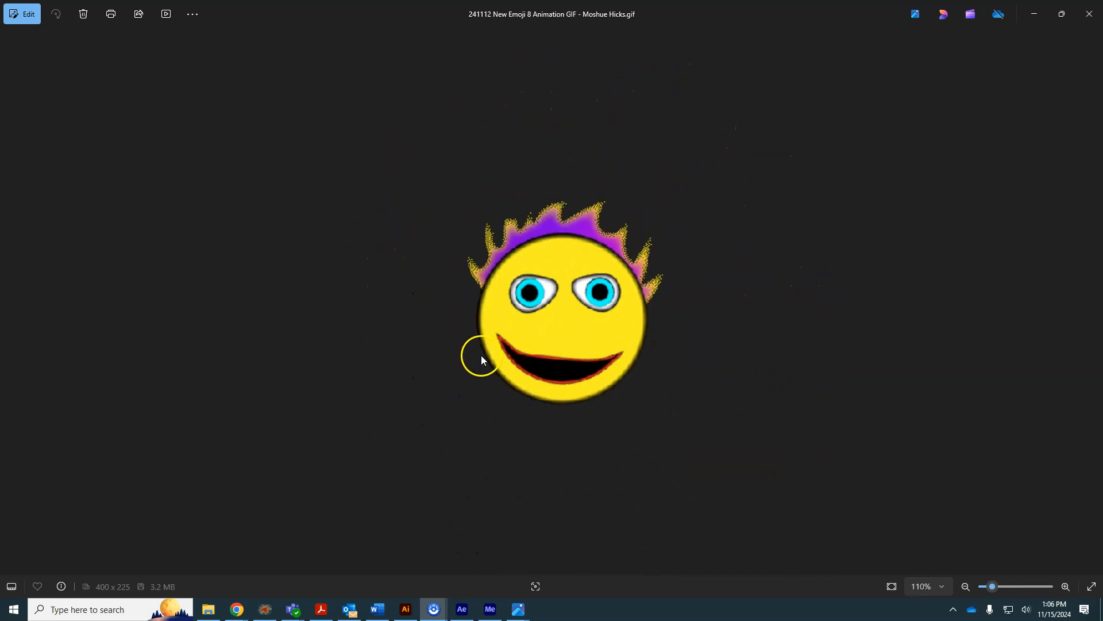
scroll(487, 361, "down", 1)
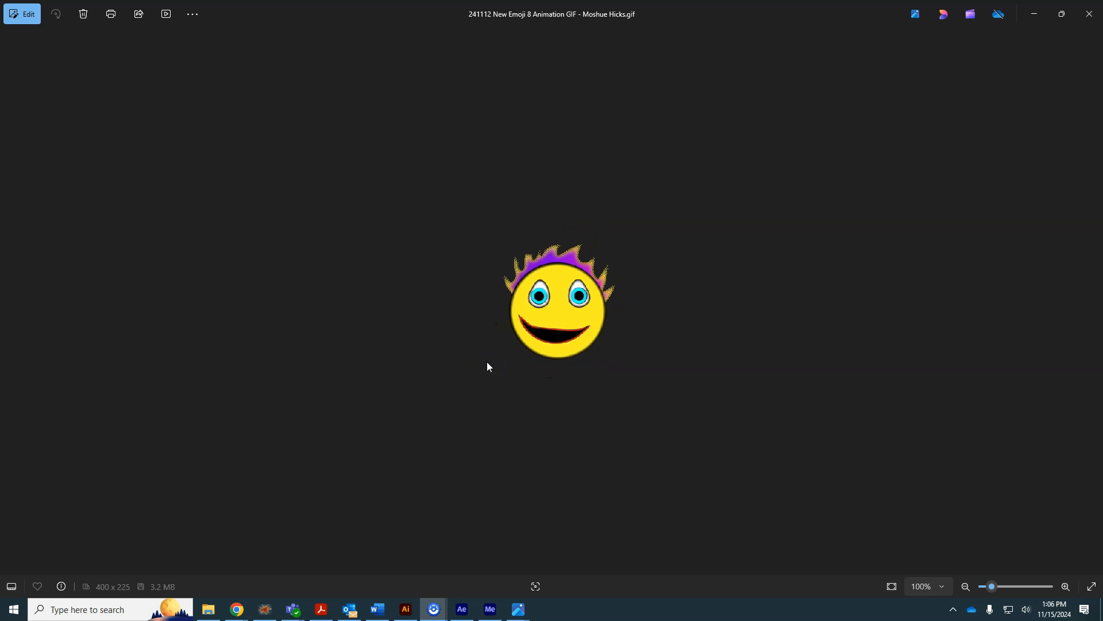
left_click(826, 333)
key("Right")
scroll(572, 281, "up", 3)
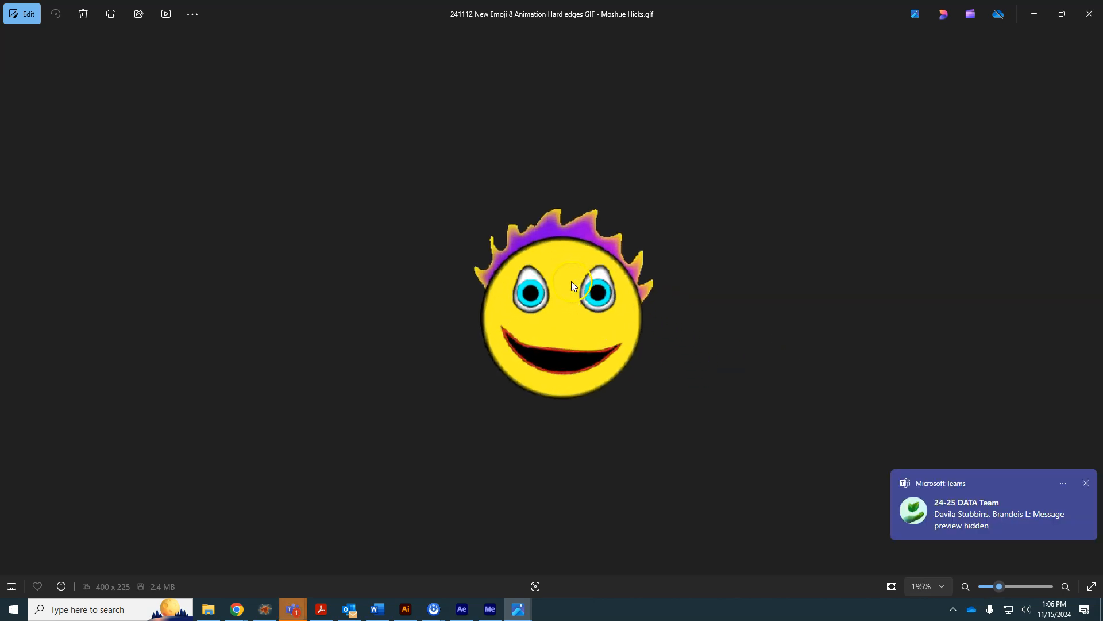
scroll(571, 281, "up", 2)
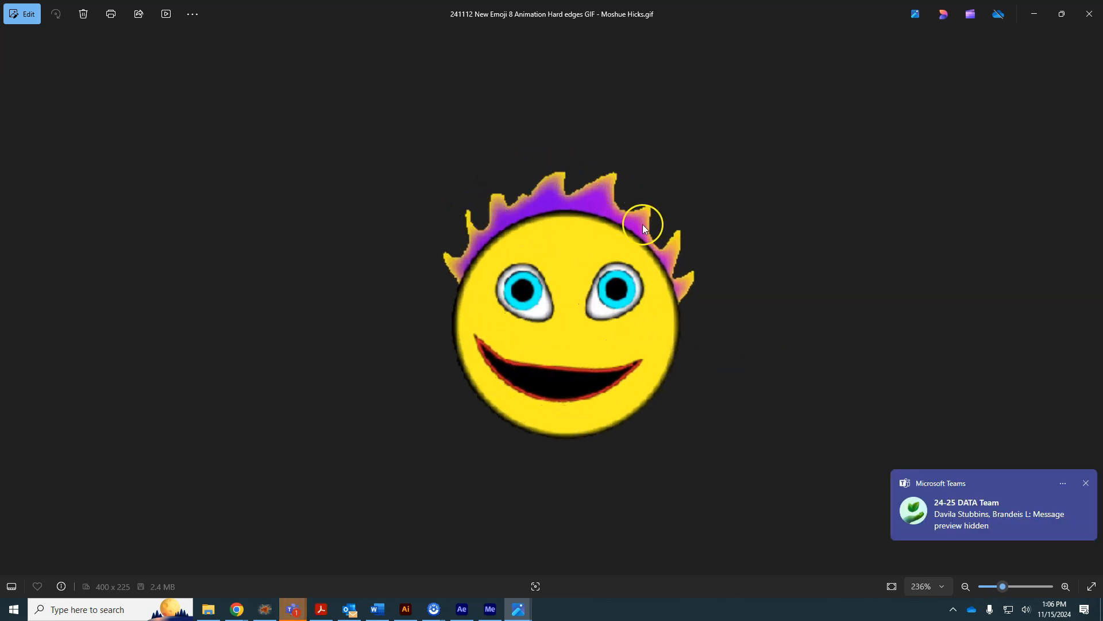